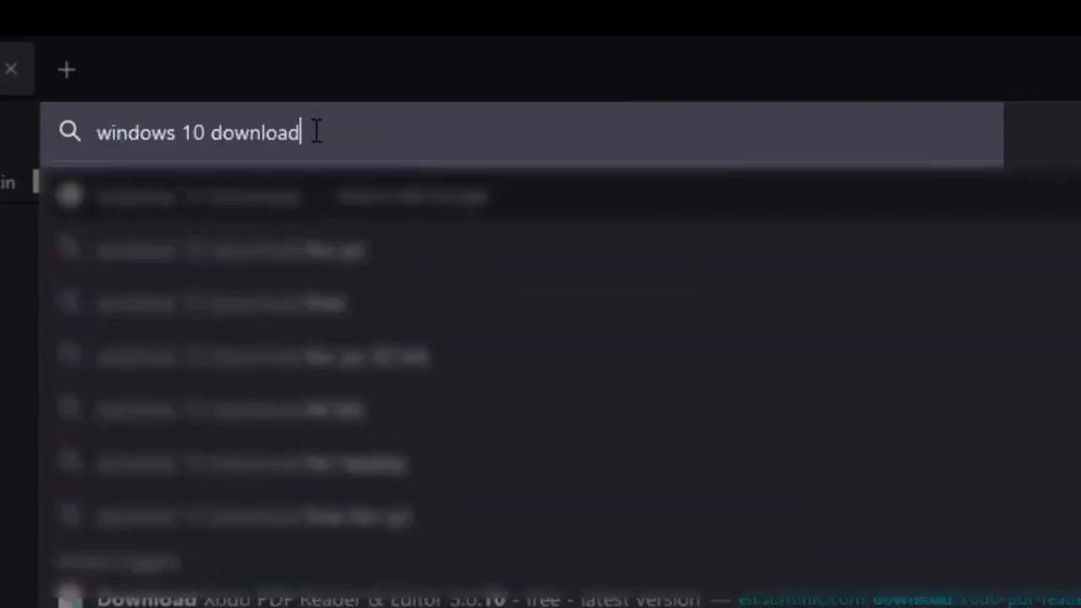
Search the web for "windows 10 download" and open Microsoft's Download Windows 10 Disc Image (ISO File) result.
{"action": "key", "text": "Return"}
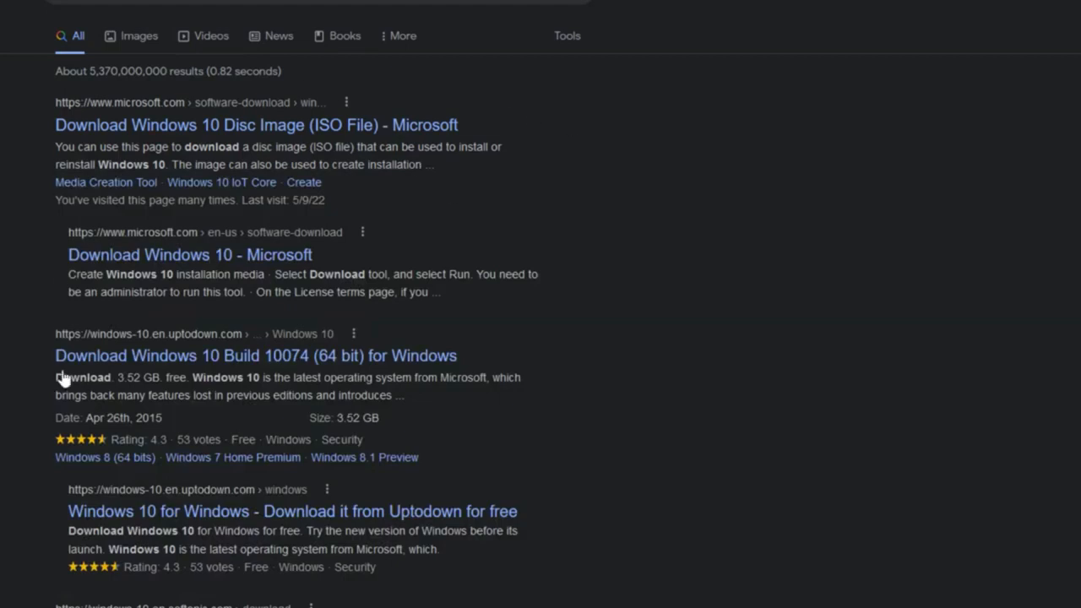
{"action": "scroll", "coordinate": [468, 367], "scroll_direction": "down", "scroll_amount": 15}
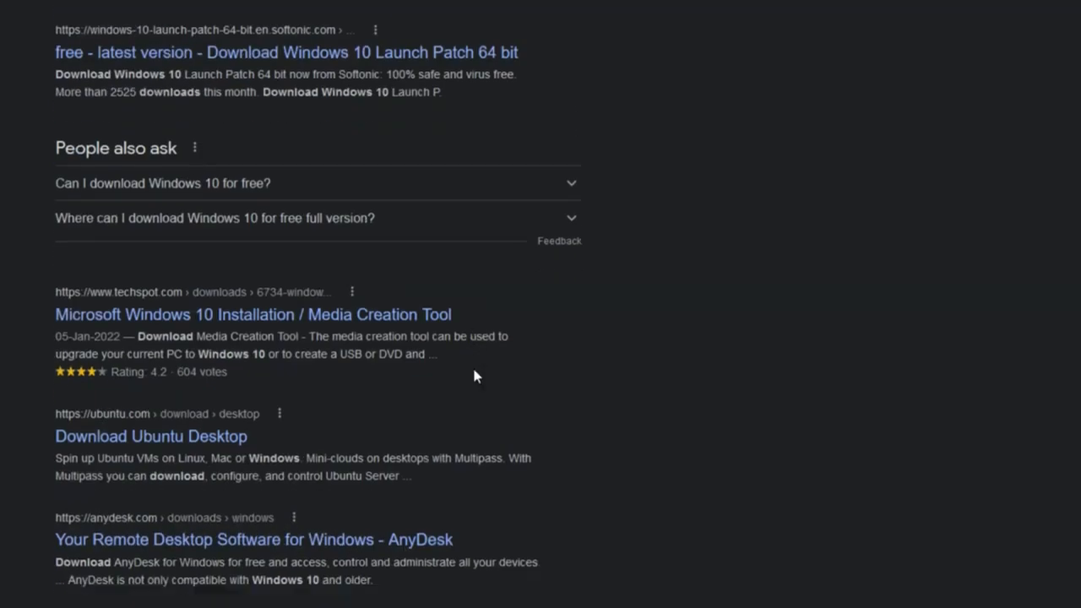
{"action": "scroll", "coordinate": [485, 375], "scroll_direction": "up", "scroll_amount": 10}
{"action": "scroll", "coordinate": [486, 378], "scroll_direction": "up", "scroll_amount": 6}
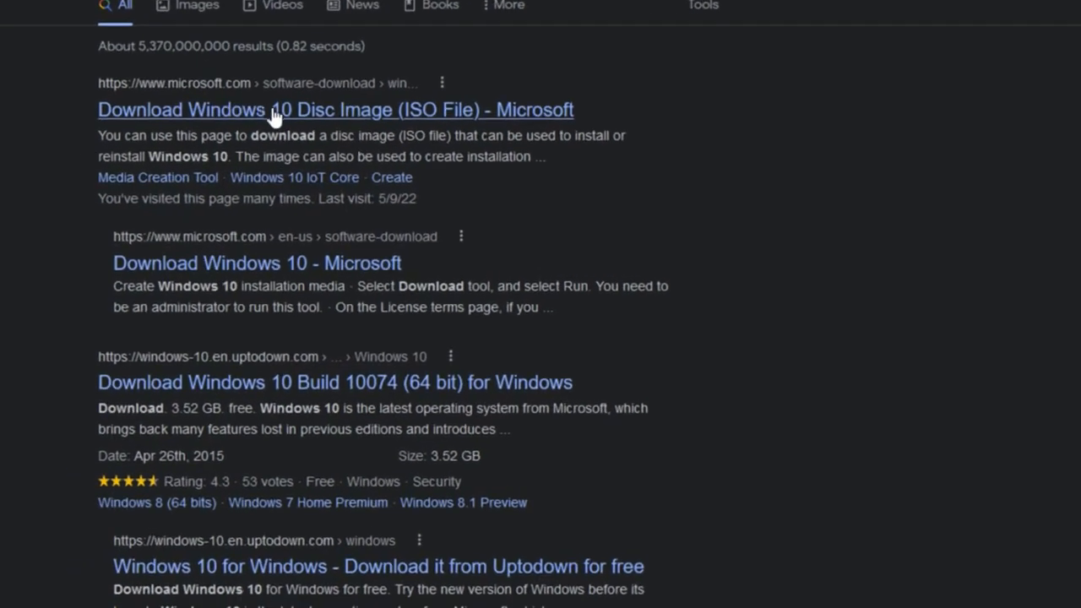
{"action": "left_click", "coordinate": [319, 119]}
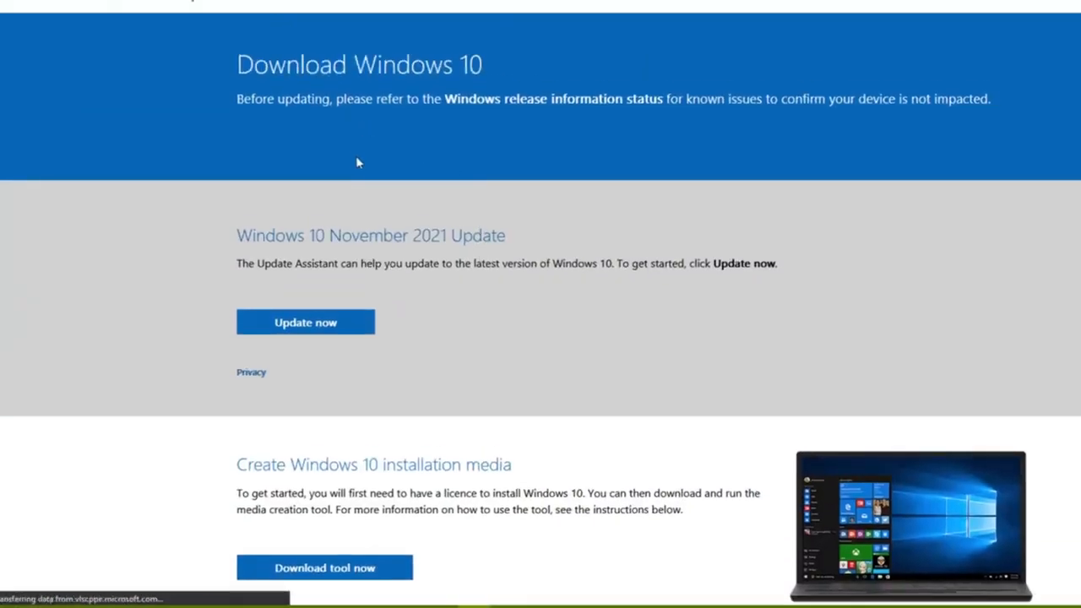
Review the Download Windows 10 page and download the media creation tool from the Create Windows 10 installation media section.
{"action": "scroll", "coordinate": [426, 165], "scroll_direction": "up", "scroll_amount": 1}
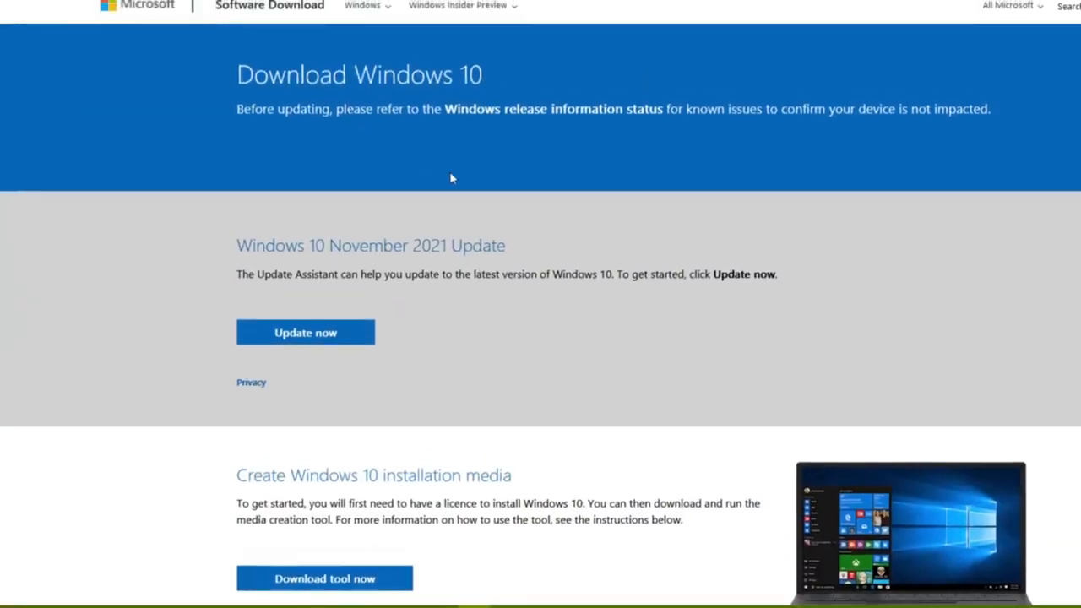
{"action": "scroll", "coordinate": [461, 176], "scroll_direction": "down", "scroll_amount": 2}
{"action": "scroll", "coordinate": [380, 172], "scroll_direction": "up", "scroll_amount": 1}
{"action": "scroll", "coordinate": [393, 355], "scroll_direction": "down", "scroll_amount": 4}
{"action": "scroll", "coordinate": [394, 357], "scroll_direction": "up", "scroll_amount": 4}
{"action": "left_click_drag", "start_coordinate": [238, 222], "coordinate": [500, 242]}
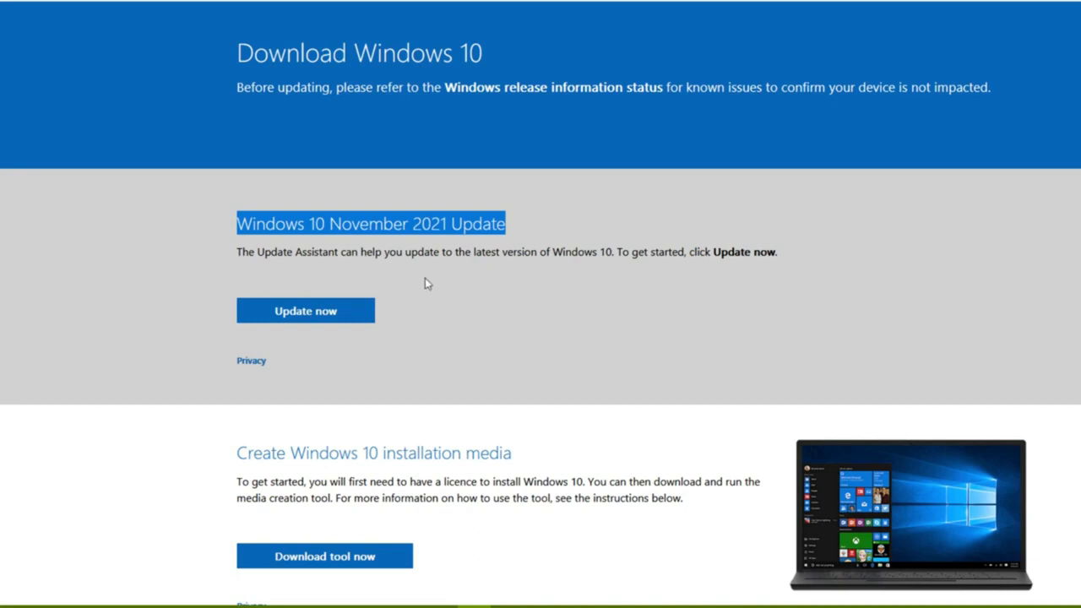
{"action": "scroll", "coordinate": [455, 289], "scroll_direction": "down", "scroll_amount": 1}
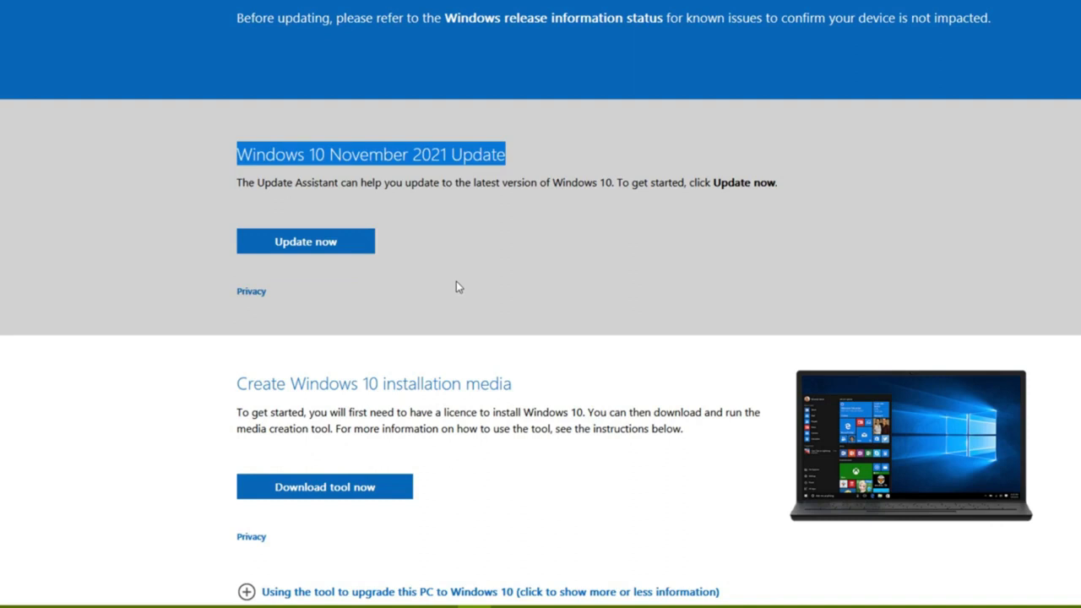
{"action": "scroll", "coordinate": [456, 287], "scroll_direction": "down", "scroll_amount": 3}
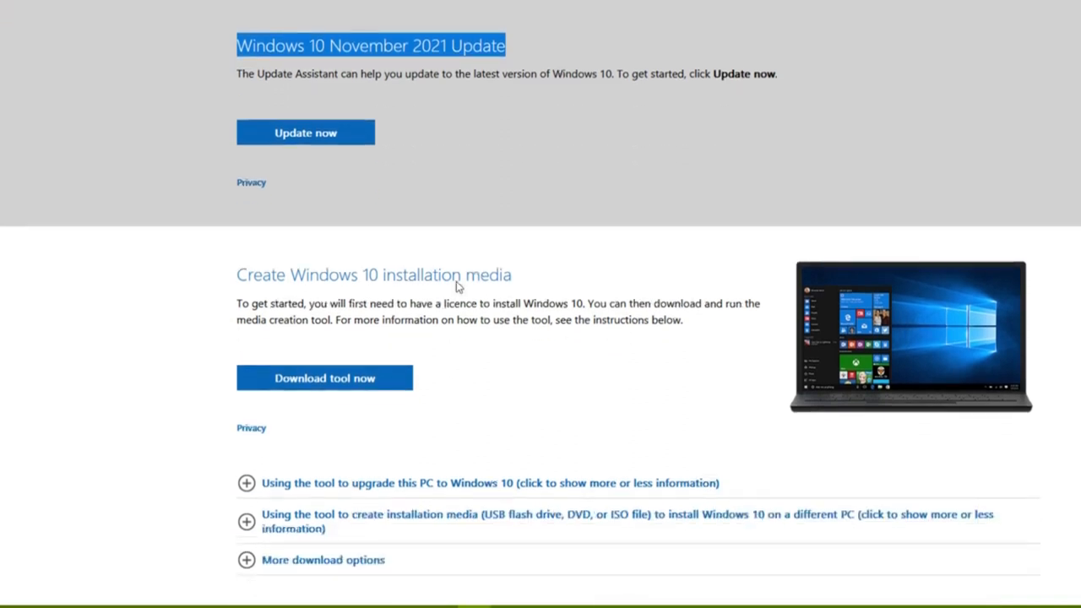
{"action": "left_click_drag", "start_coordinate": [239, 177], "coordinate": [381, 180]}
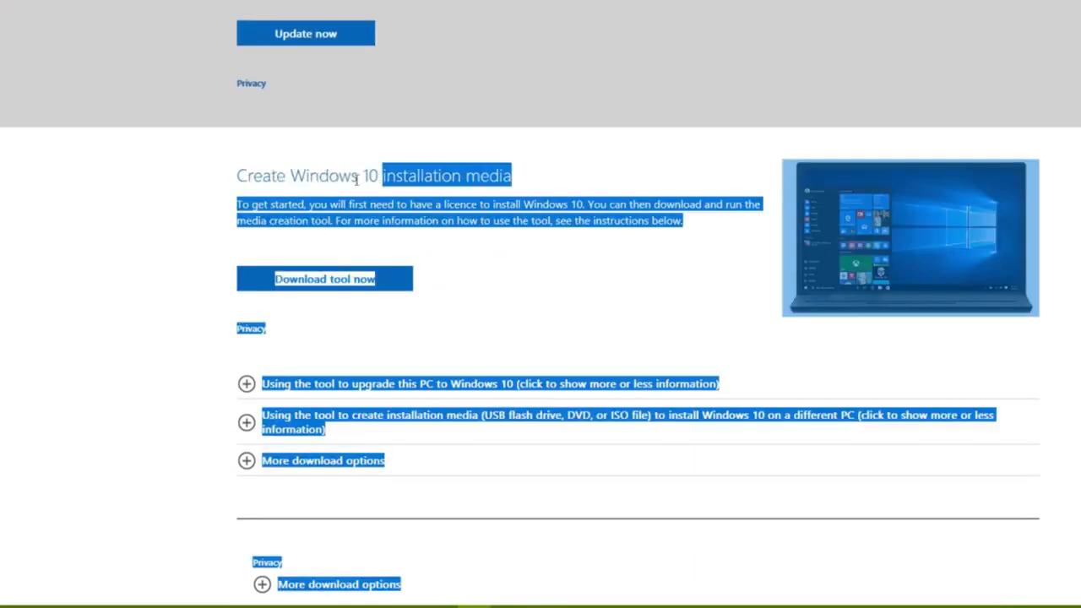
{"action": "left_click", "coordinate": [364, 179]}
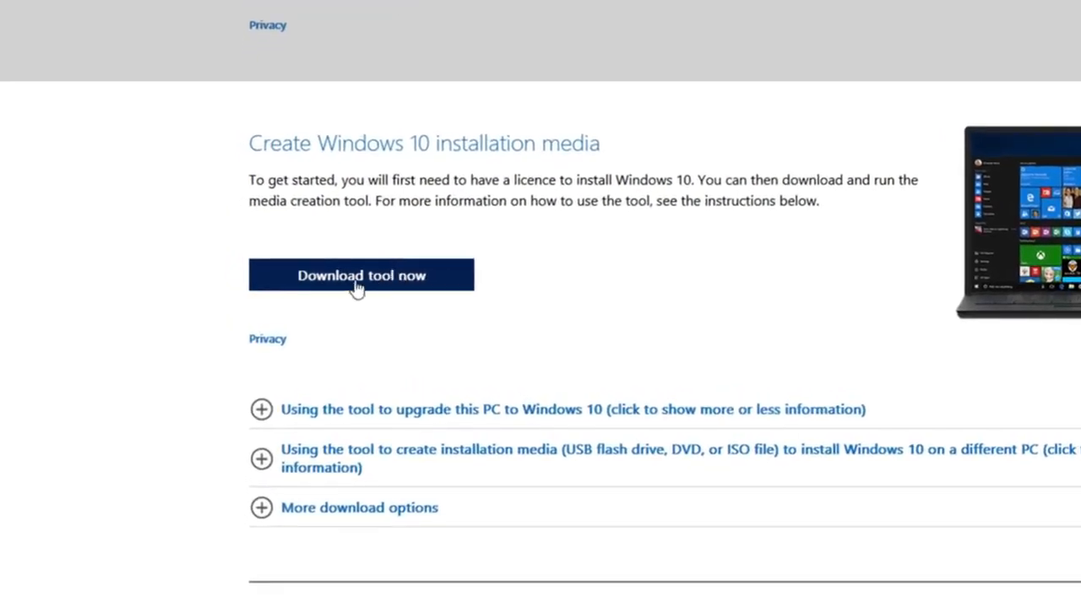
{"action": "left_click", "coordinate": [357, 287]}
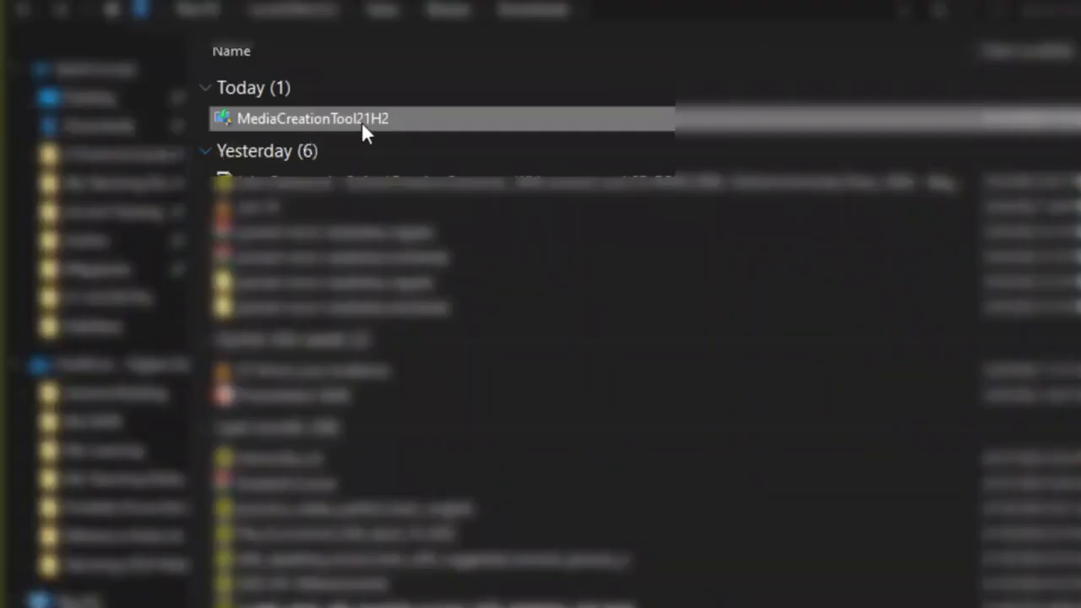
Run the downloaded MediaCreationTool21H2 file as administrator.
{"action": "mouse_move", "coordinate": [307, 120]}
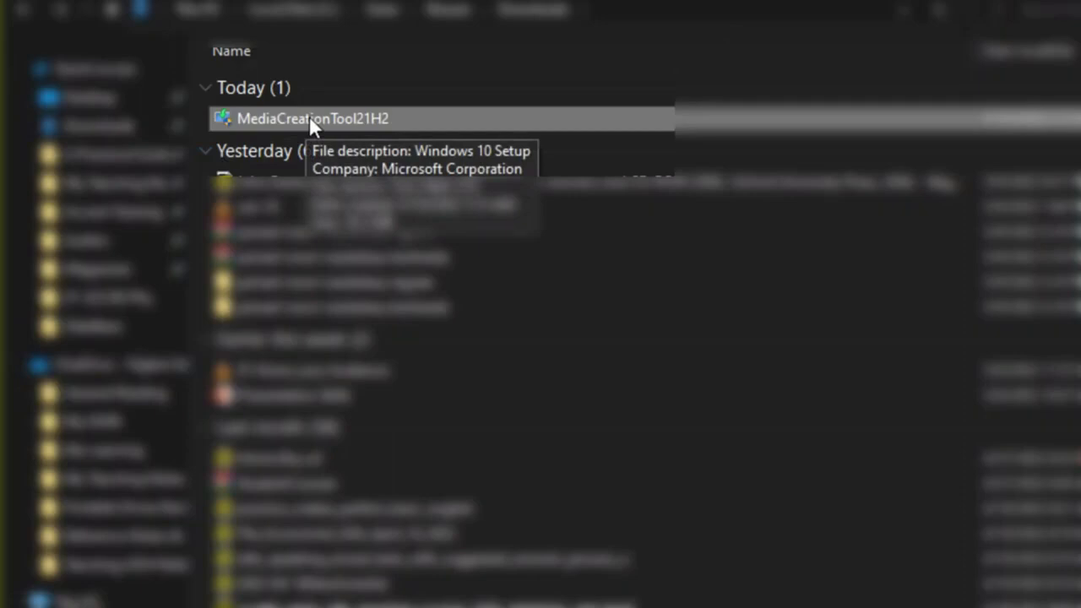
{"action": "right_click", "coordinate": [309, 118]}
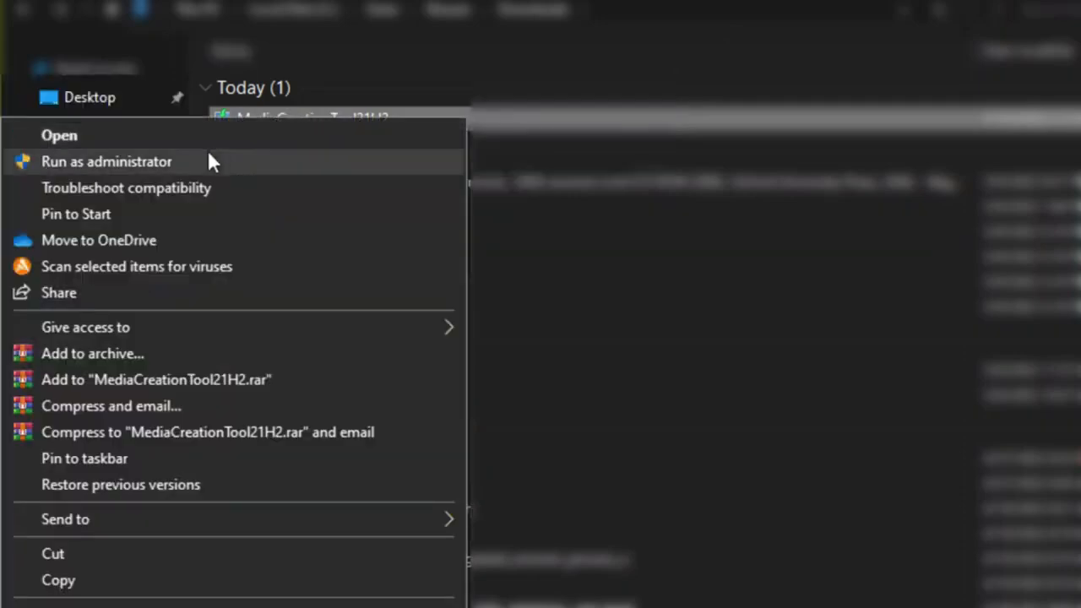
{"action": "left_click", "coordinate": [180, 161]}
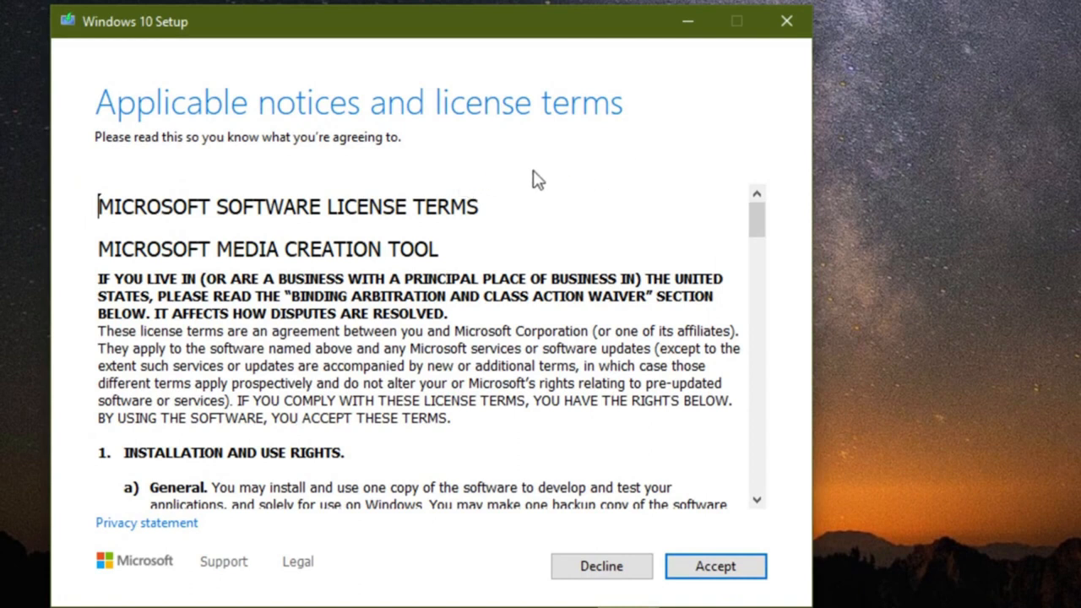
Accept the license terms and choose to create installation media (USB flash drive, DVD, or ISO file) for another PC.
{"action": "left_click", "coordinate": [718, 567]}
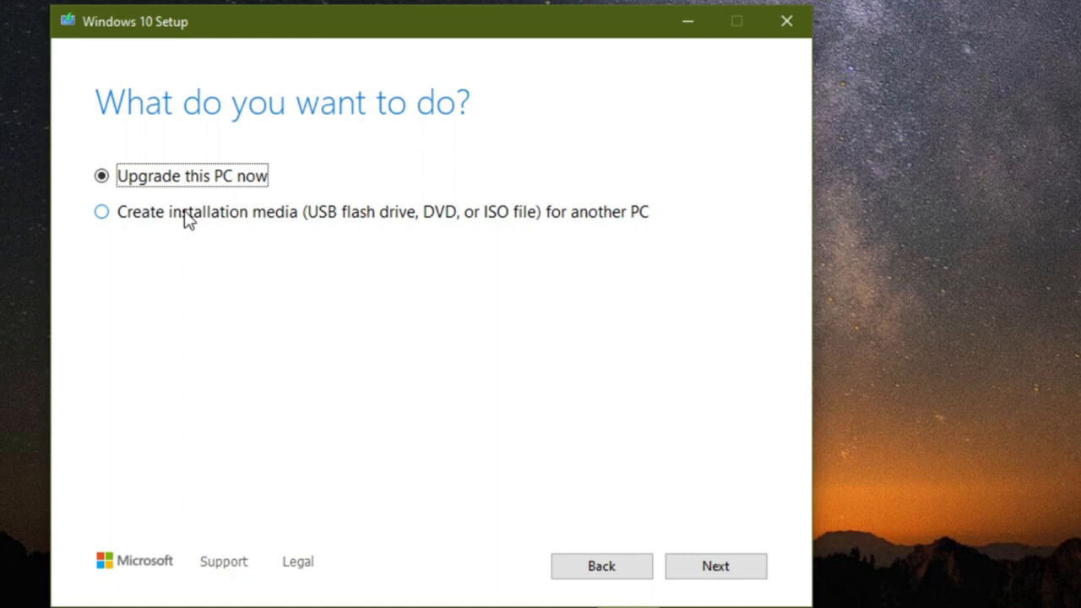
{"action": "left_click", "coordinate": [163, 224]}
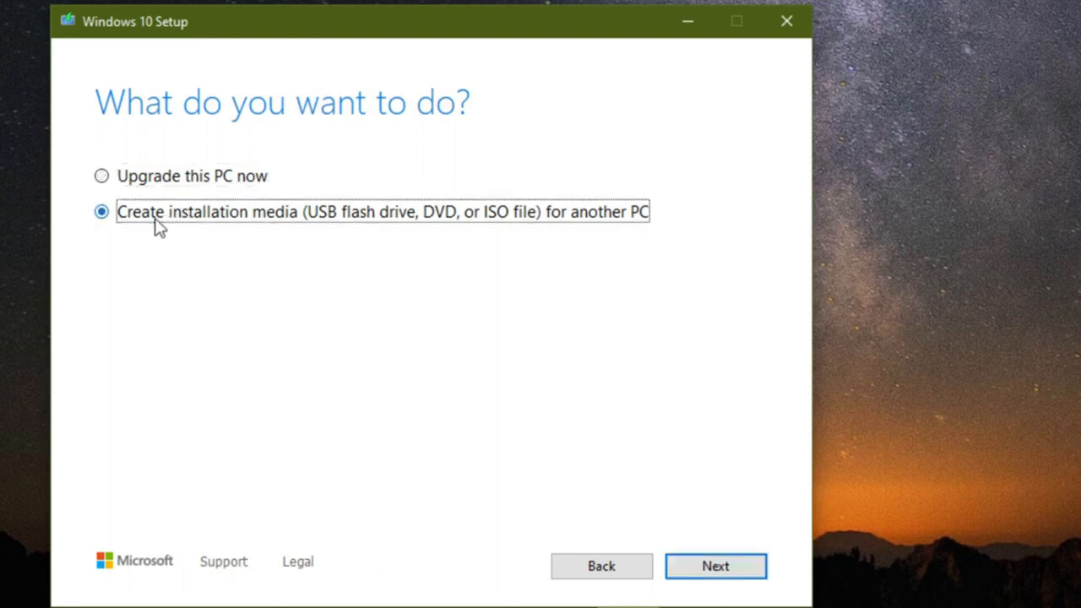
{"action": "left_click", "coordinate": [731, 567]}
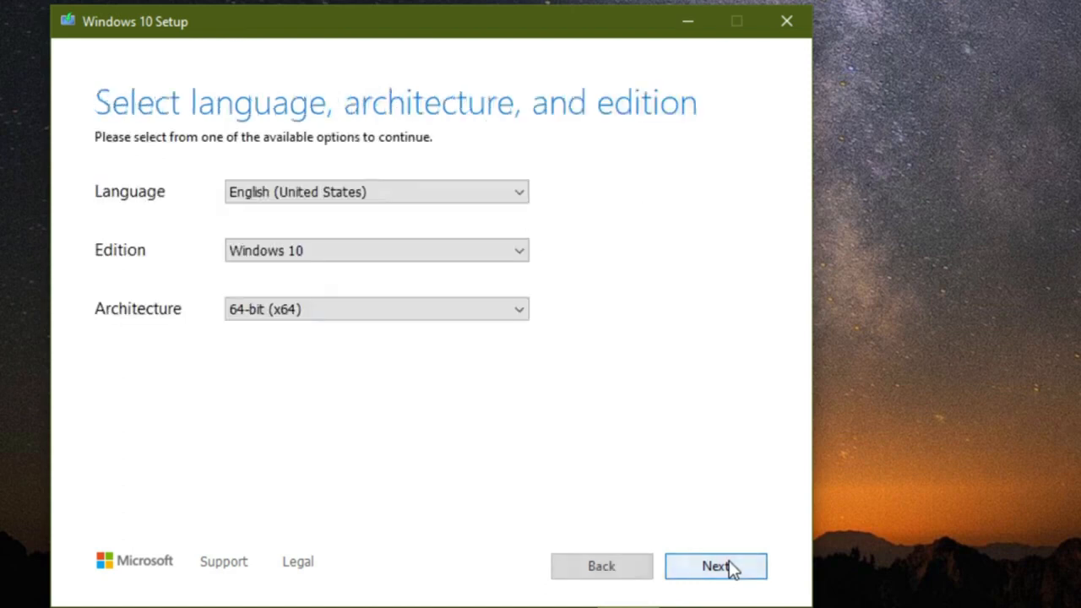
Configure the media as English (United States), Windows 10 edition, 64-bit (x64) architecture, and continue to the media choice.
{"action": "left_click", "coordinate": [524, 197]}
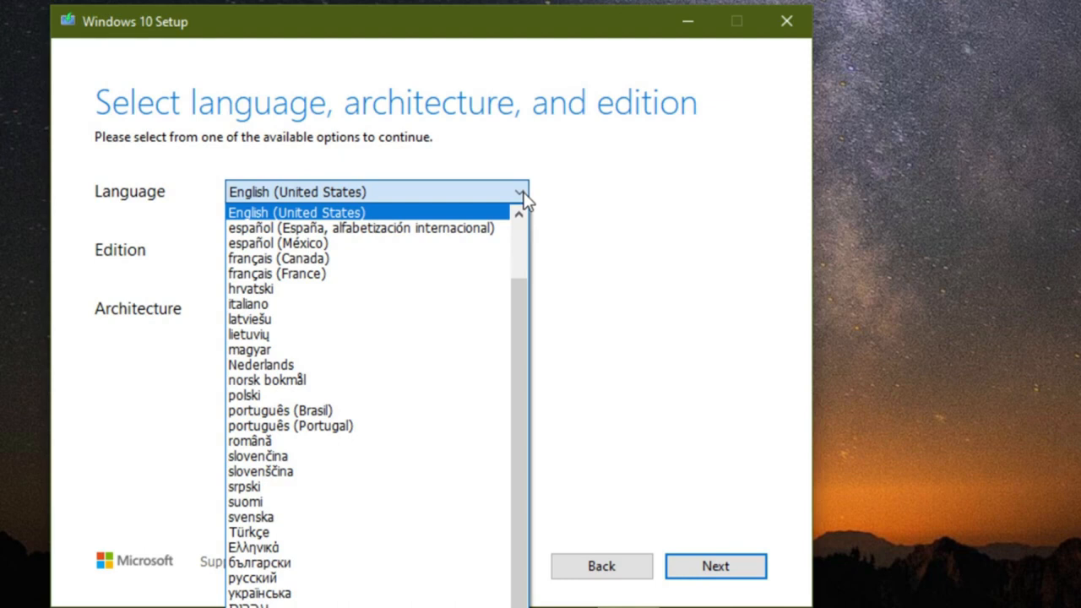
{"action": "left_click", "coordinate": [327, 215]}
{"action": "left_click", "coordinate": [427, 252]}
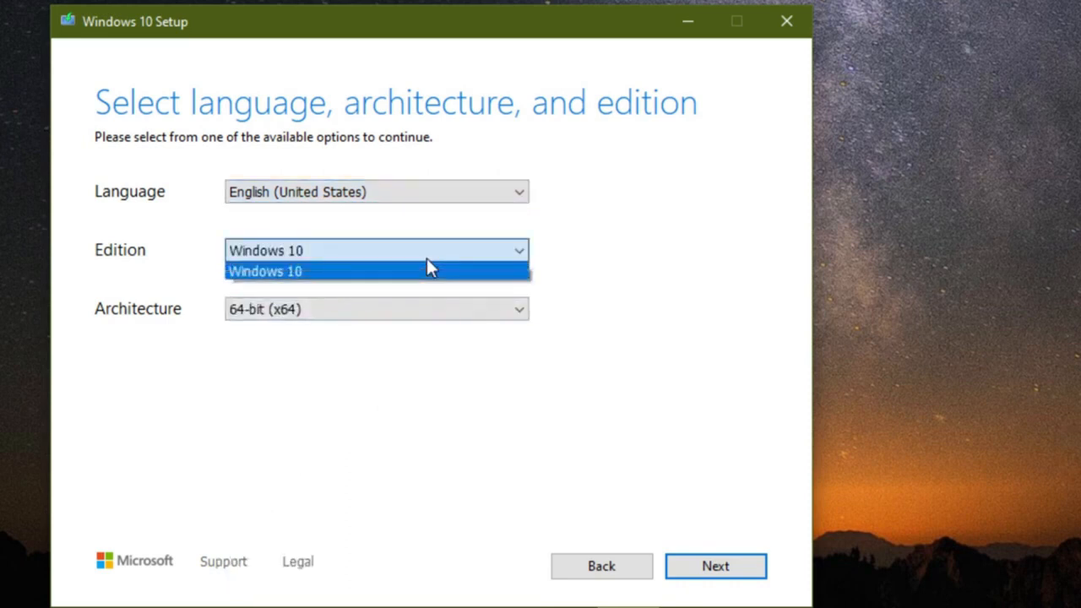
{"action": "left_click", "coordinate": [428, 265]}
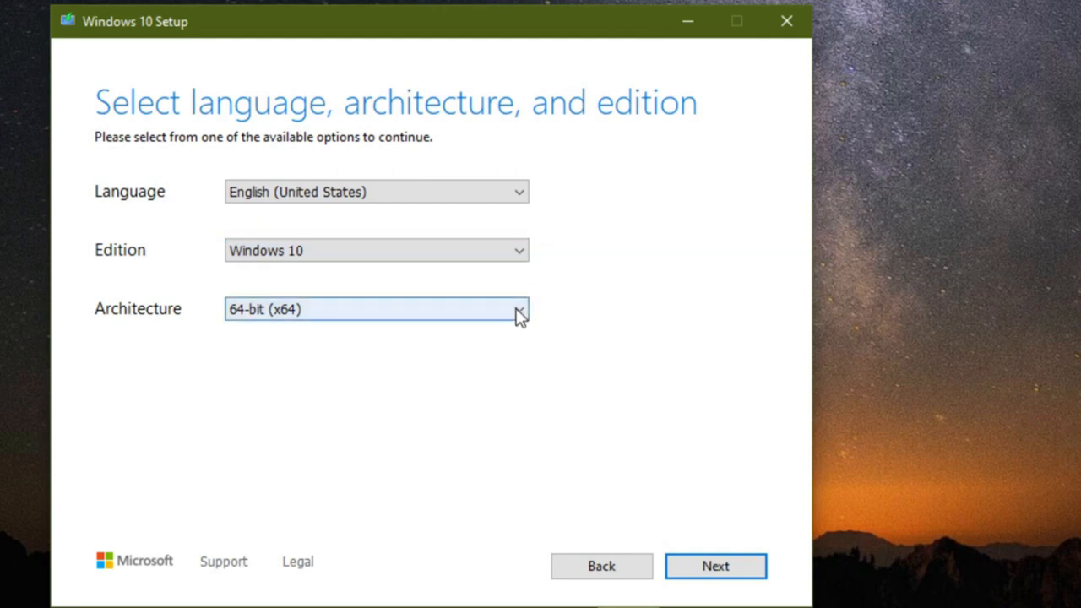
{"action": "left_click", "coordinate": [518, 314]}
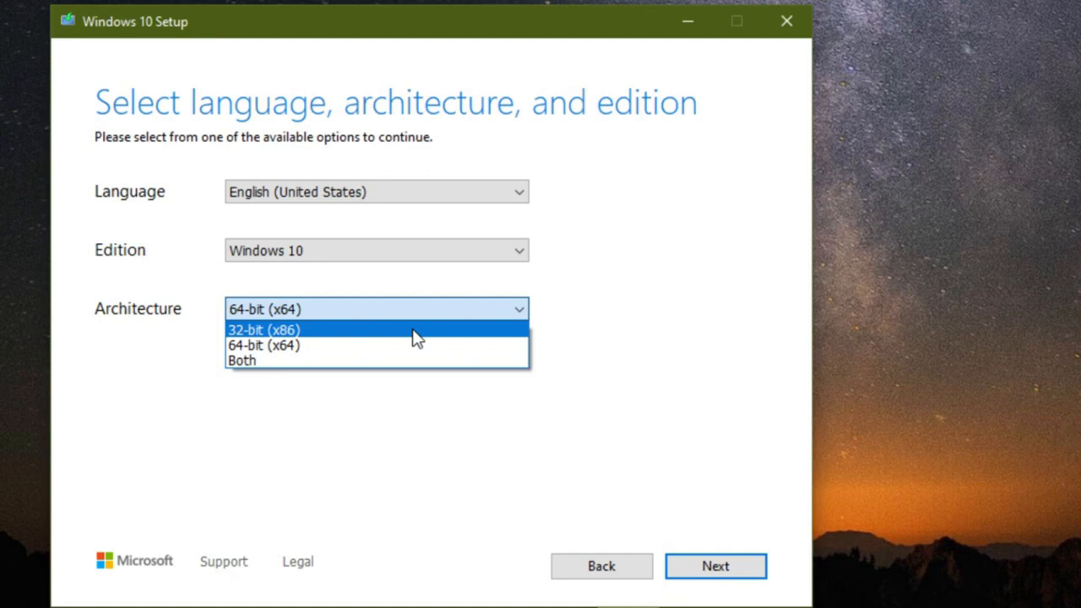
{"action": "left_click", "coordinate": [366, 350]}
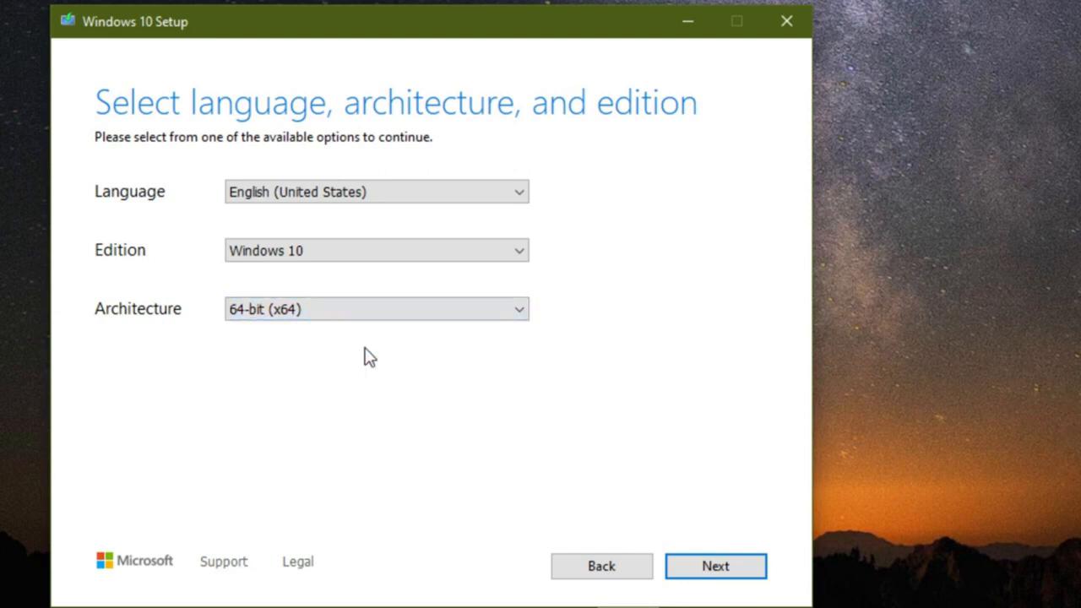
{"action": "left_click", "coordinate": [717, 567]}
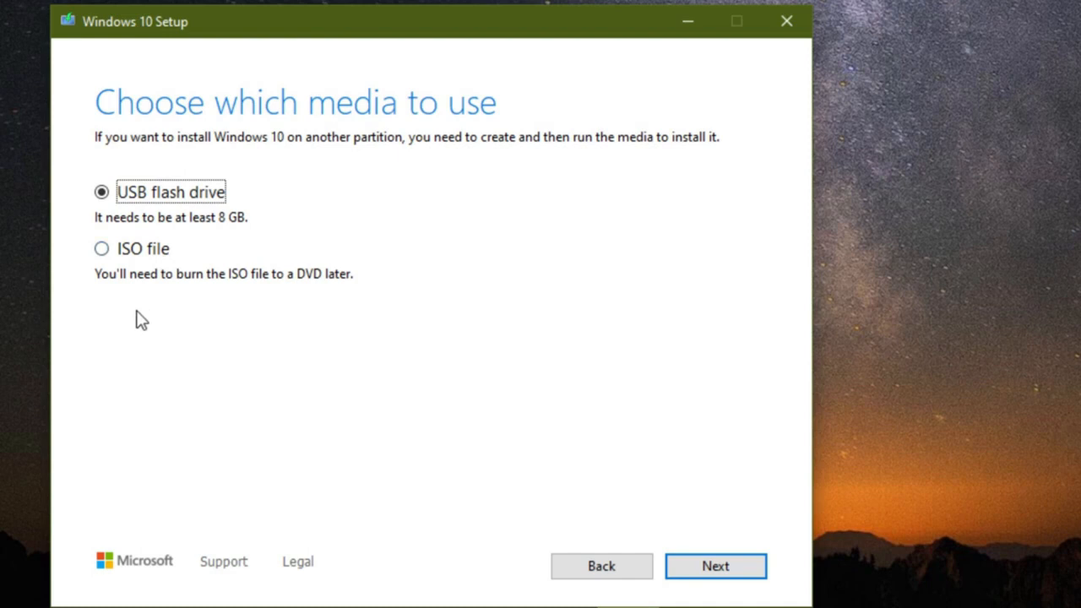
Choose ISO file as the media and save it to the Desktop under the name "Windows 10 iso".
{"action": "left_click", "coordinate": [128, 255]}
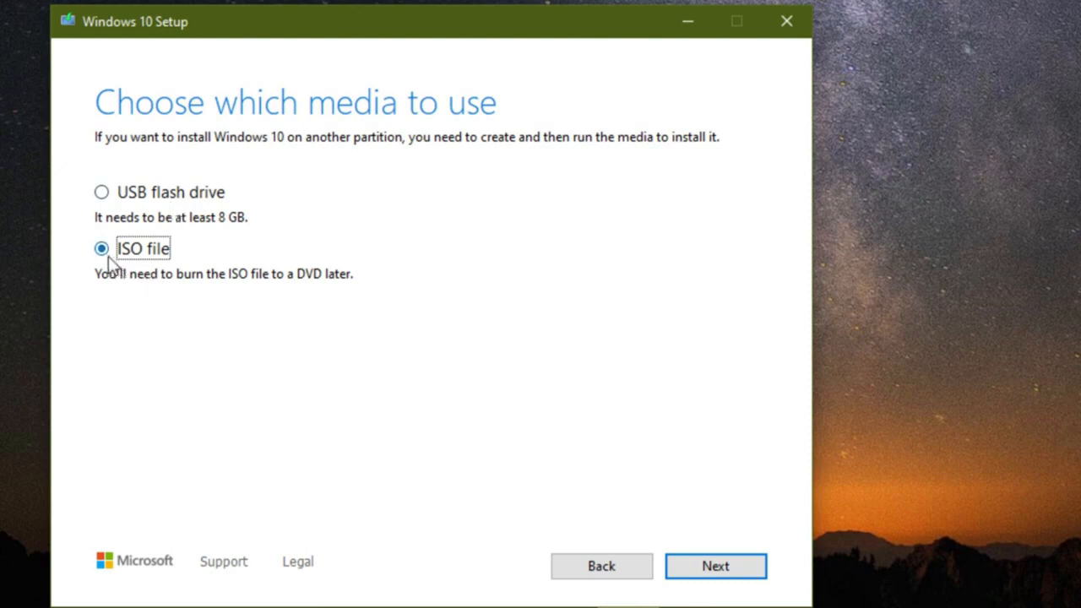
{"action": "left_click", "coordinate": [706, 570]}
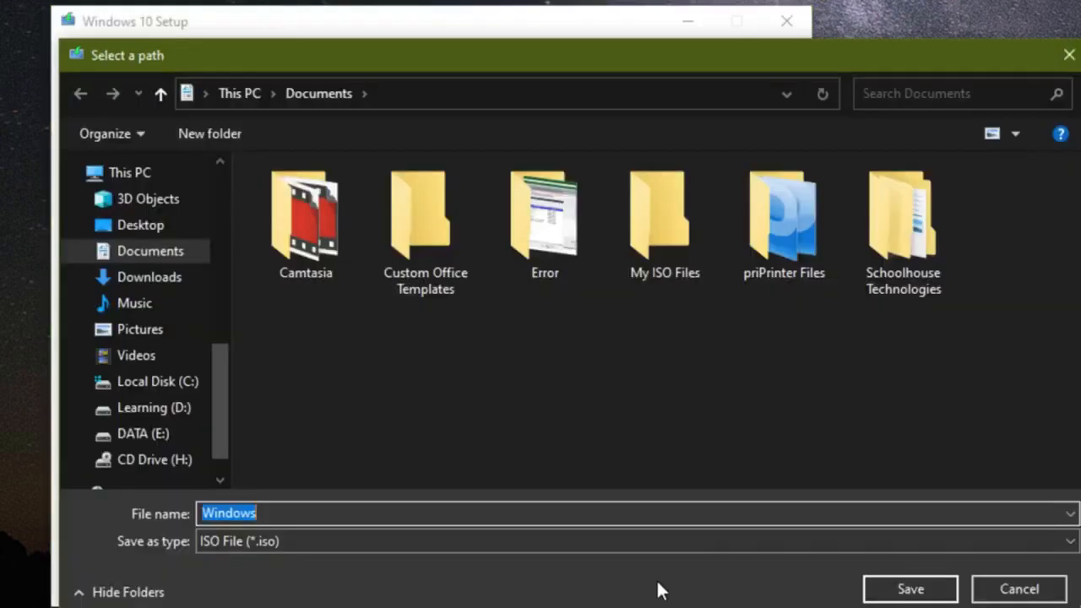
{"action": "left_click", "coordinate": [162, 236]}
{"action": "left_click", "coordinate": [326, 515]}
{"action": "type", "text": "10"}
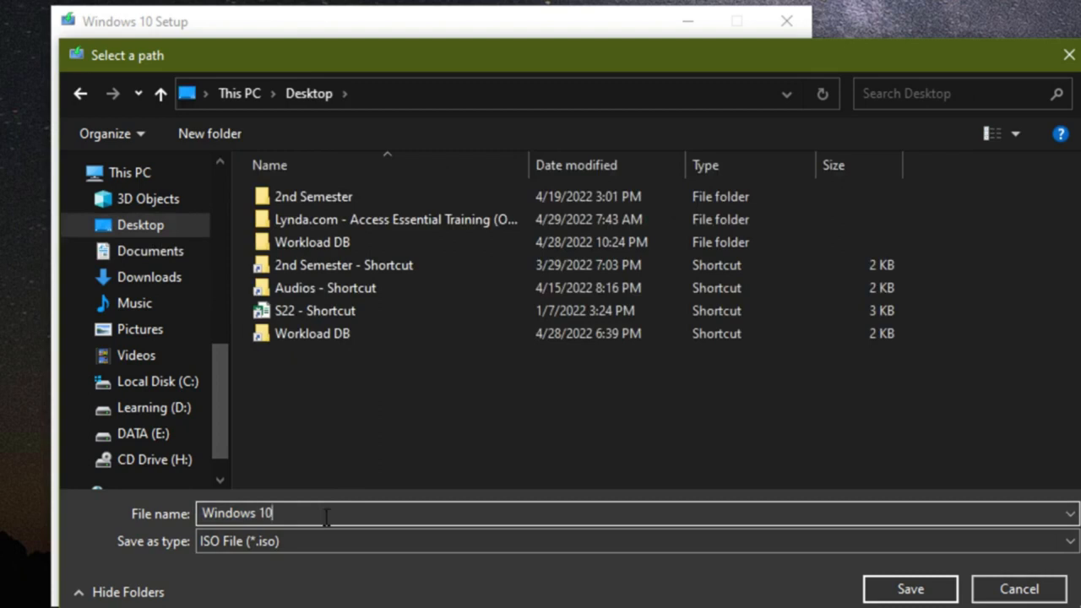
{"action": "type", "text": " iso"}
{"action": "left_click", "coordinate": [911, 589]}
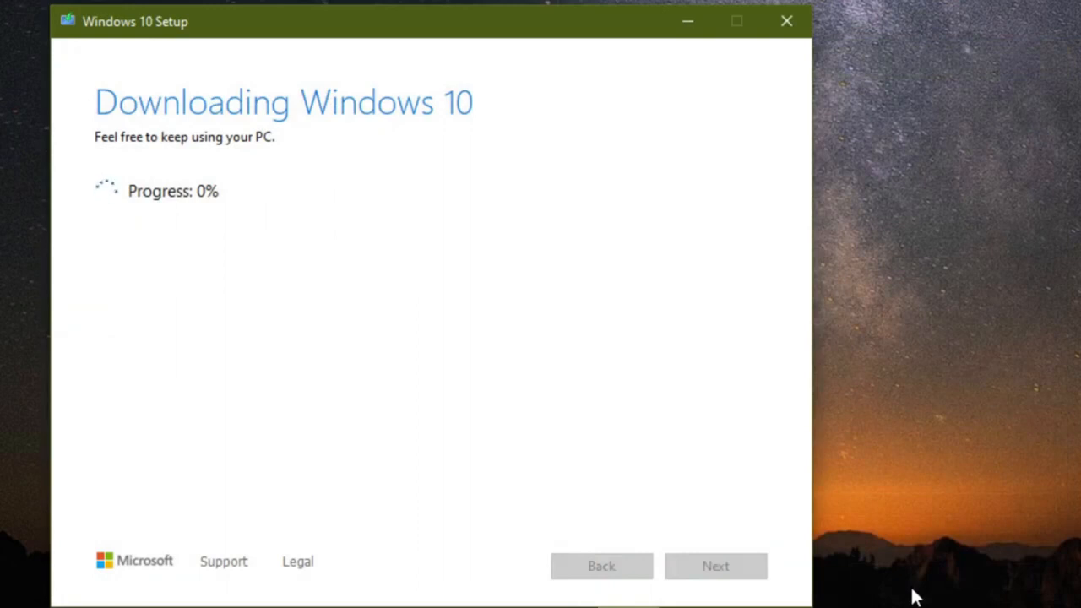